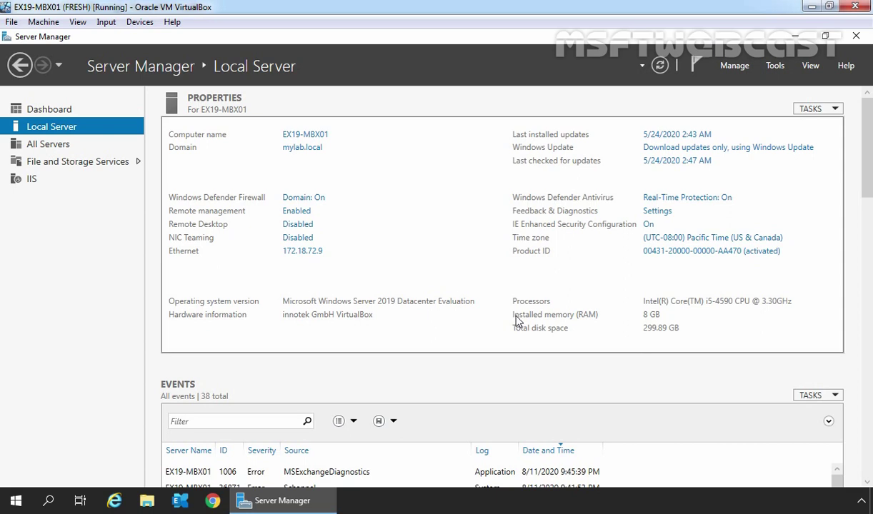
pyautogui.click(115, 501)
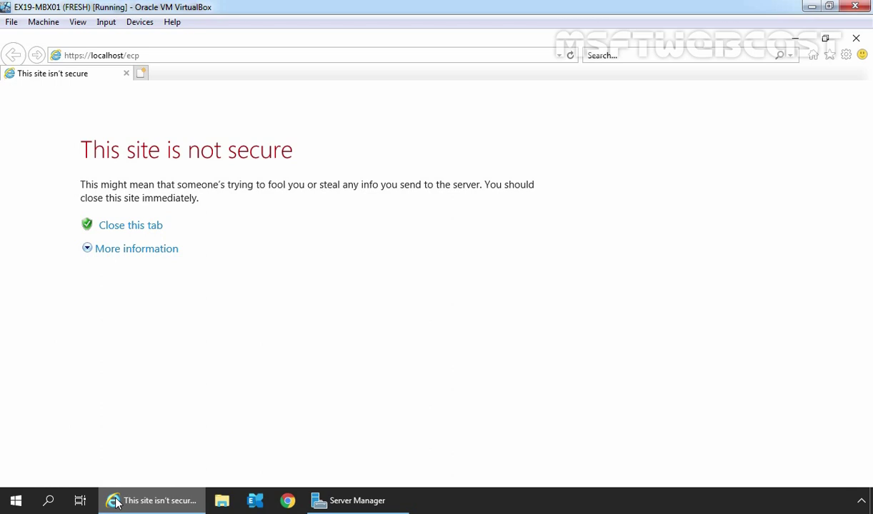
pyautogui.click(137, 253)
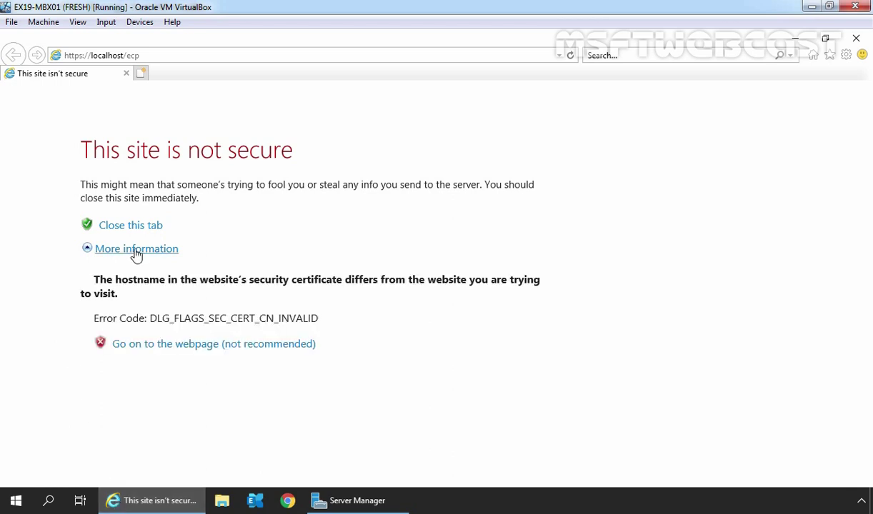
pyautogui.click(142, 350)
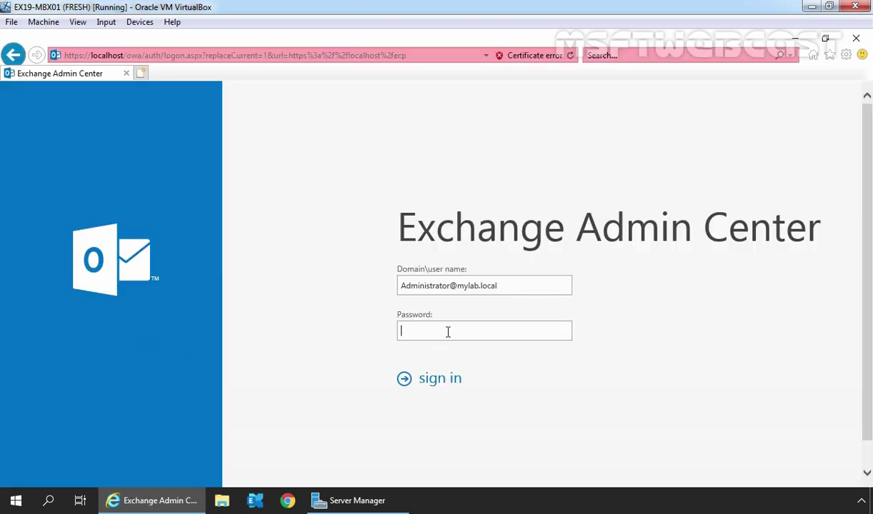
pyautogui.write('P@ssw0rd1')
pyautogui.click(442, 384)
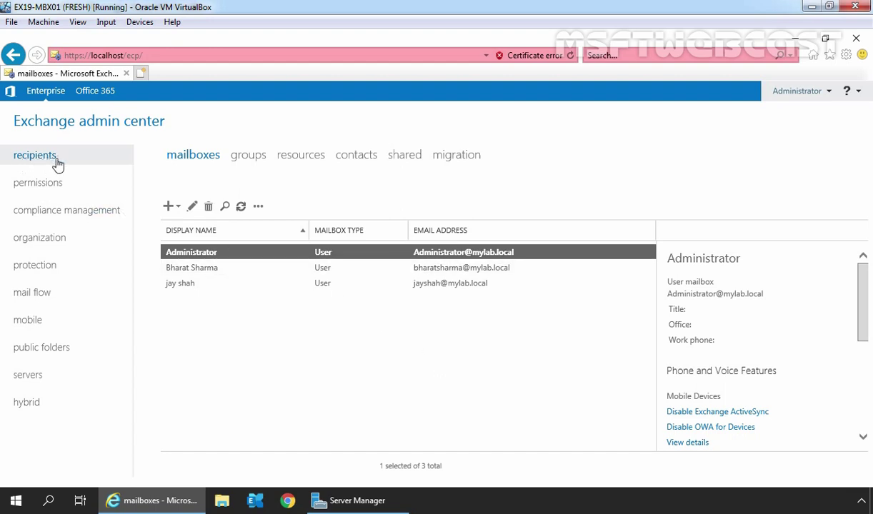
# Step: Start a new room mailbox under resources with room name EastConferenceRoom and alias eastconferenceroom
pyautogui.click(301, 157)
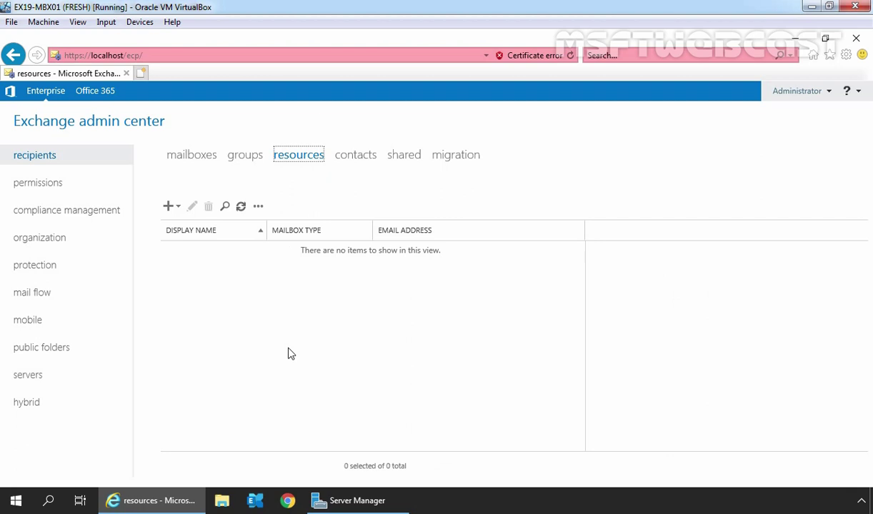
pyautogui.click(169, 209)
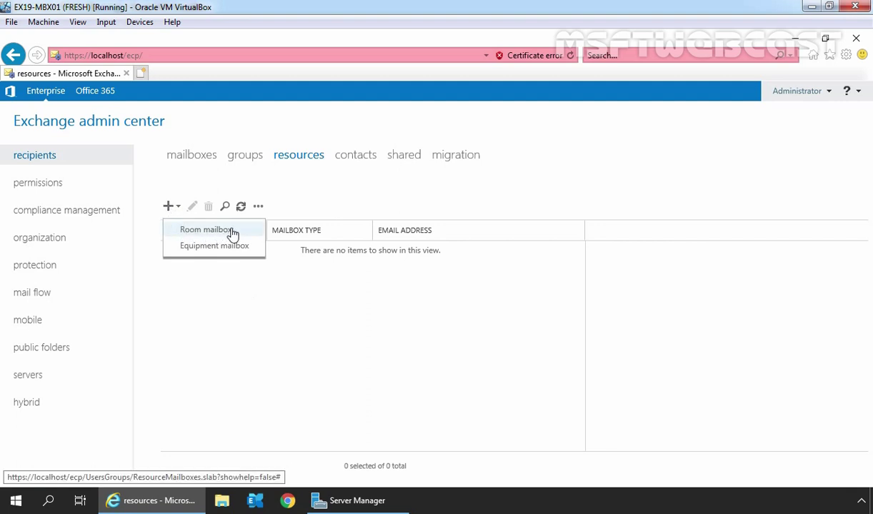
pyautogui.click(232, 234)
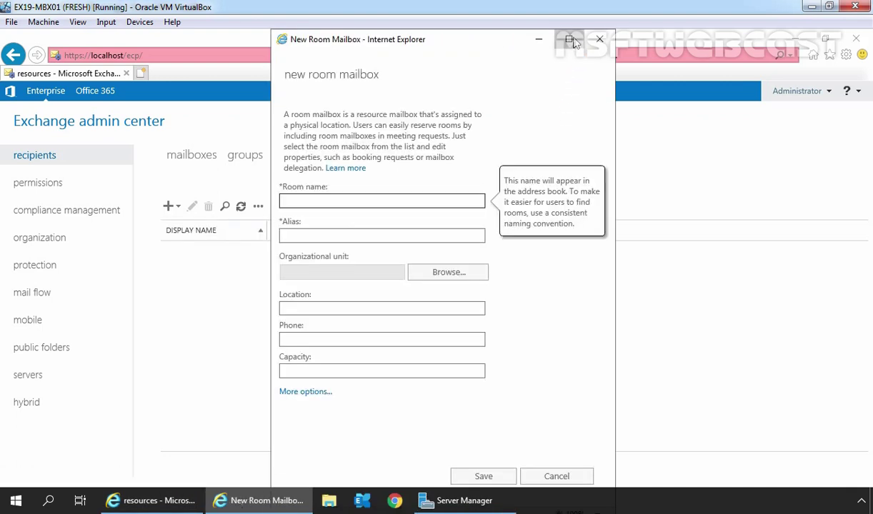
pyautogui.click(576, 42)
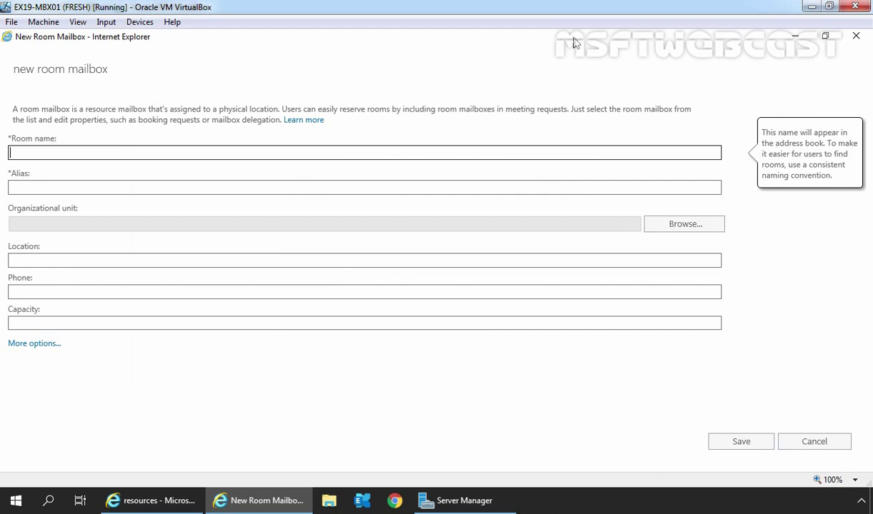
pyautogui.write('EastConferenceRoom')
pyautogui.press('Tab')
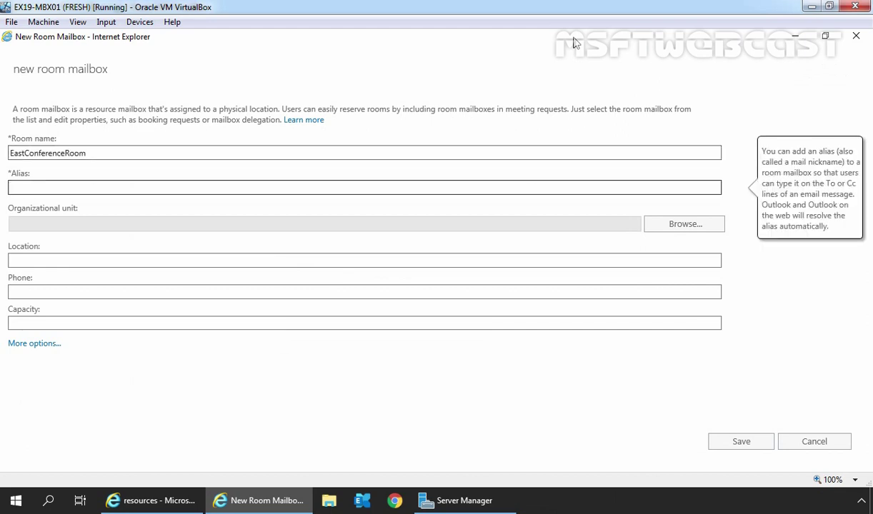
pyautogui.write('eastconferenceroom')
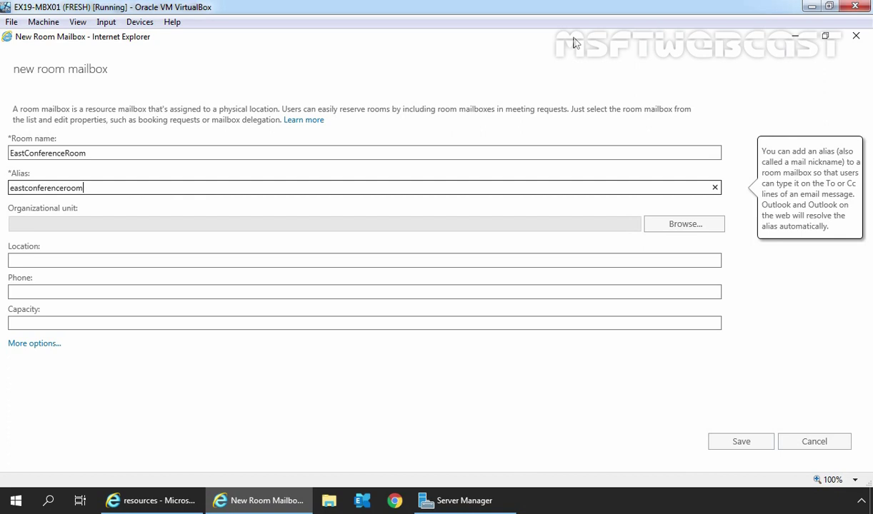
# Step: Set the room mailbox's organizational unit to mylab.local/SURAT-BO/RESOURCES
pyautogui.click(683, 227)
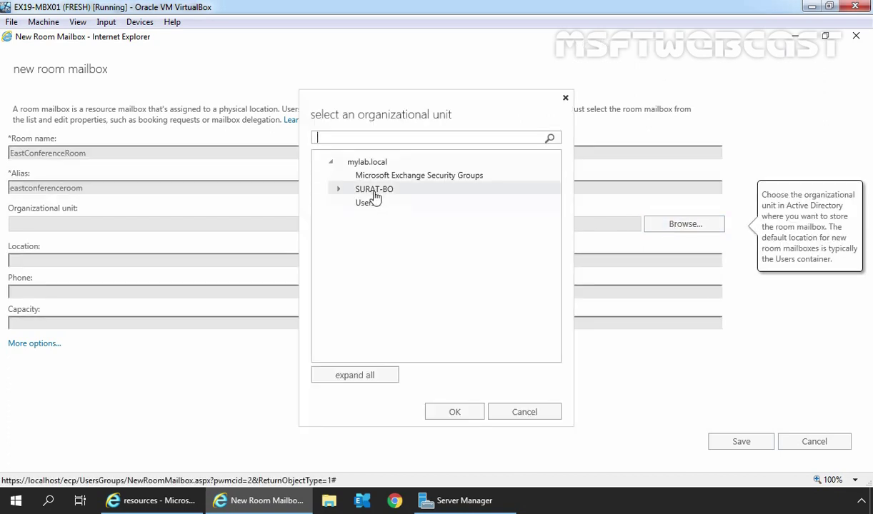
pyautogui.click(339, 193)
pyautogui.click(339, 190)
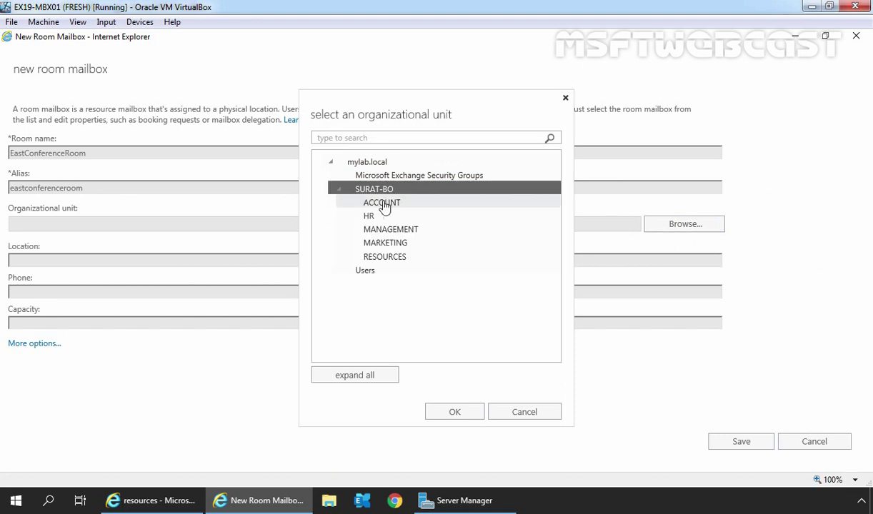
pyautogui.click(386, 259)
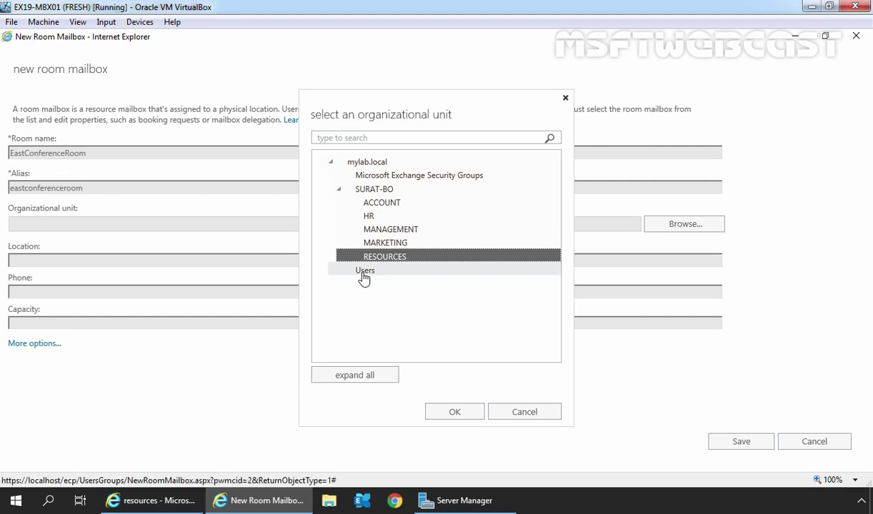
pyautogui.click(457, 415)
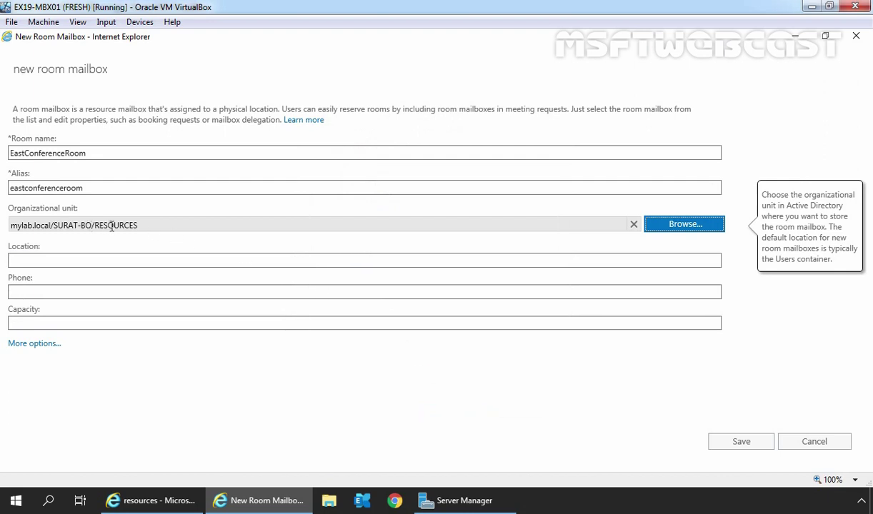
# Step: Set location 'EAST Corner 5th Floor', choose mailbox database DB02, and save the room mailbox
pyautogui.click(89, 261)
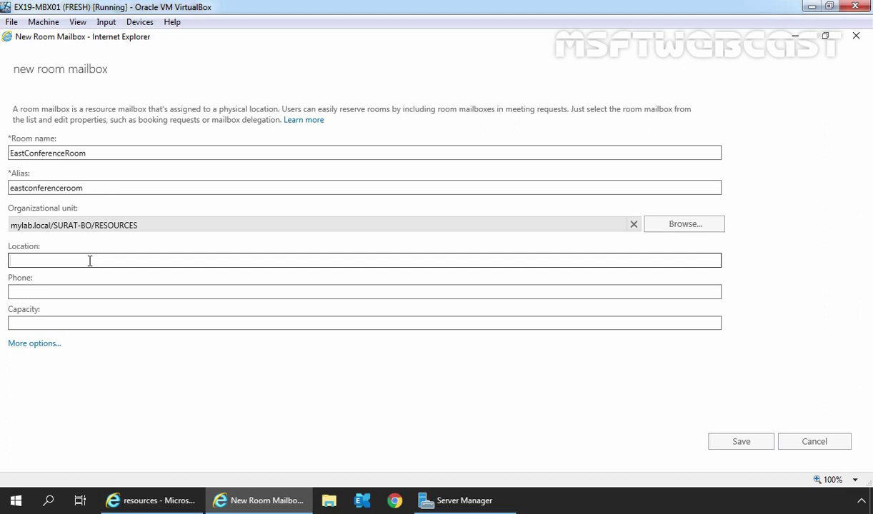
pyautogui.write('EAST Corner 5th Floor')
pyautogui.click(32, 344)
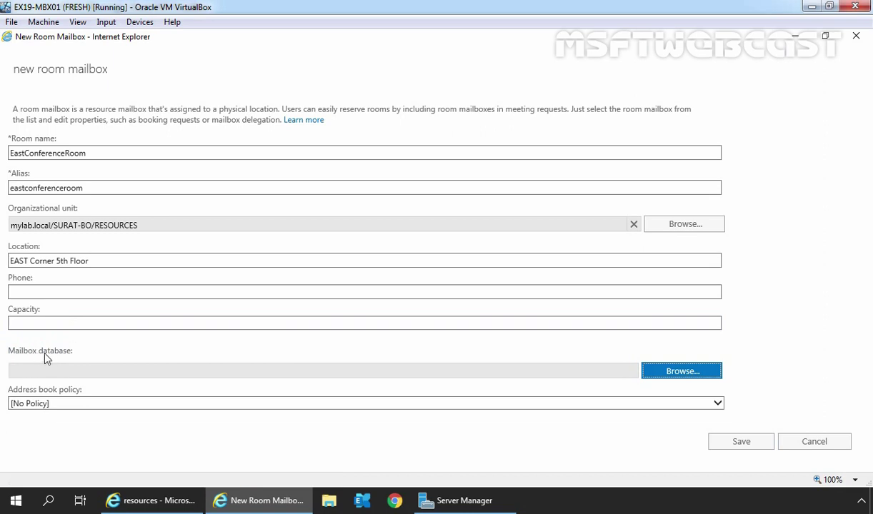
pyautogui.click(682, 372)
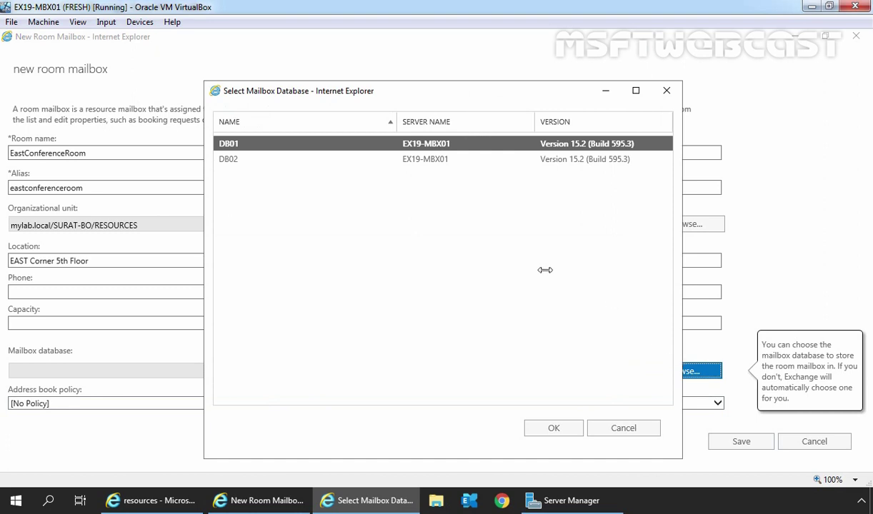
pyautogui.click(233, 161)
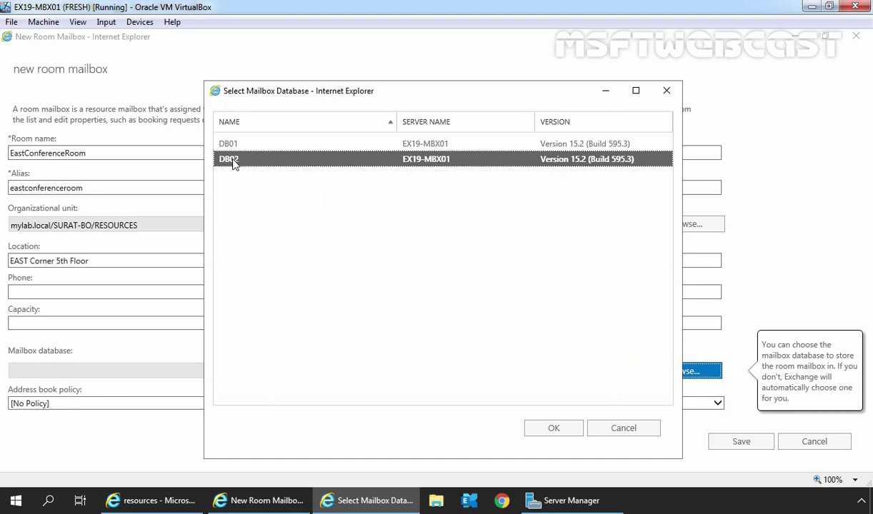
pyautogui.click(554, 428)
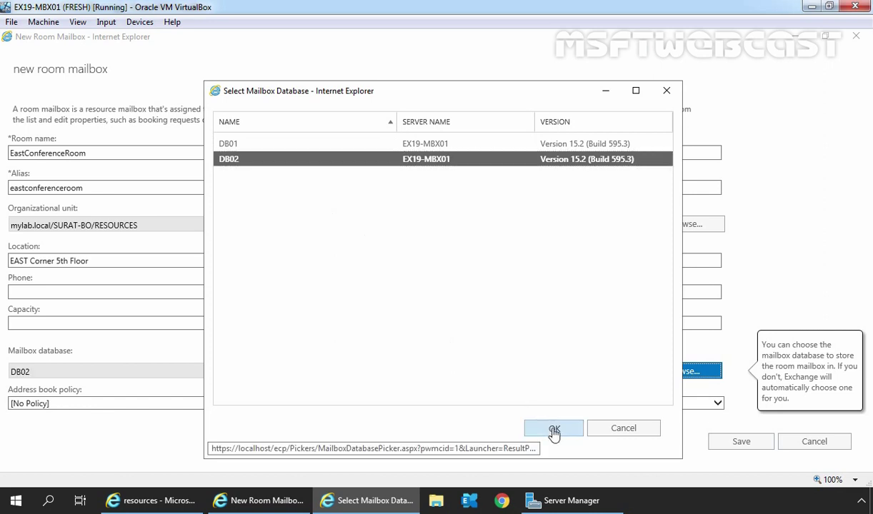
pyautogui.click(742, 443)
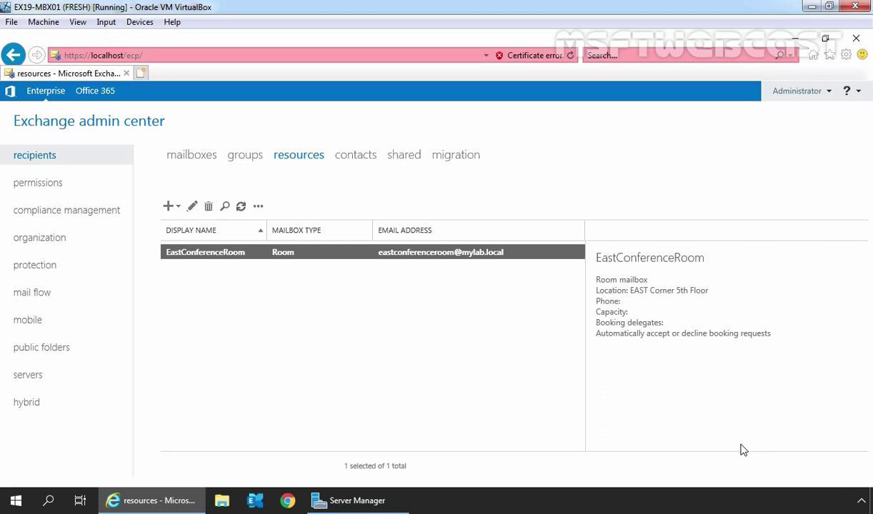
# Step: Launch Active Directory Users and Computers from Server Manager's Tools menu
pyautogui.click(368, 501)
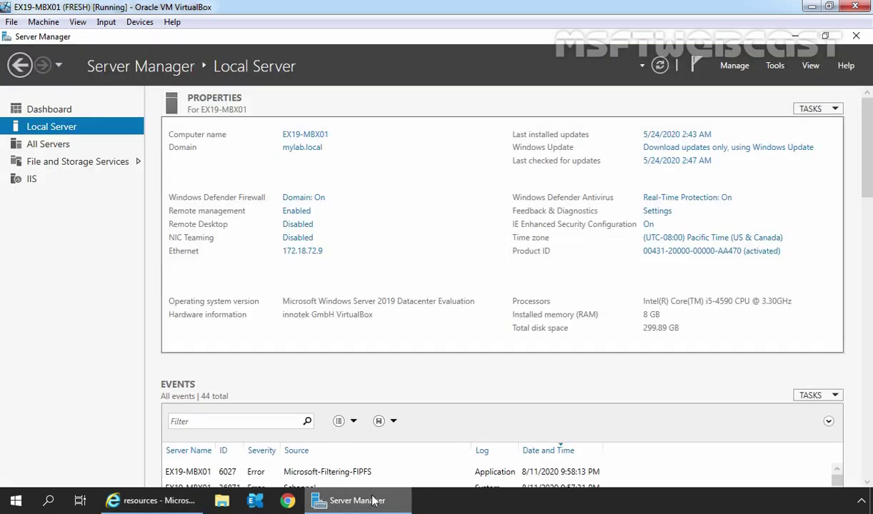
pyautogui.click(775, 65)
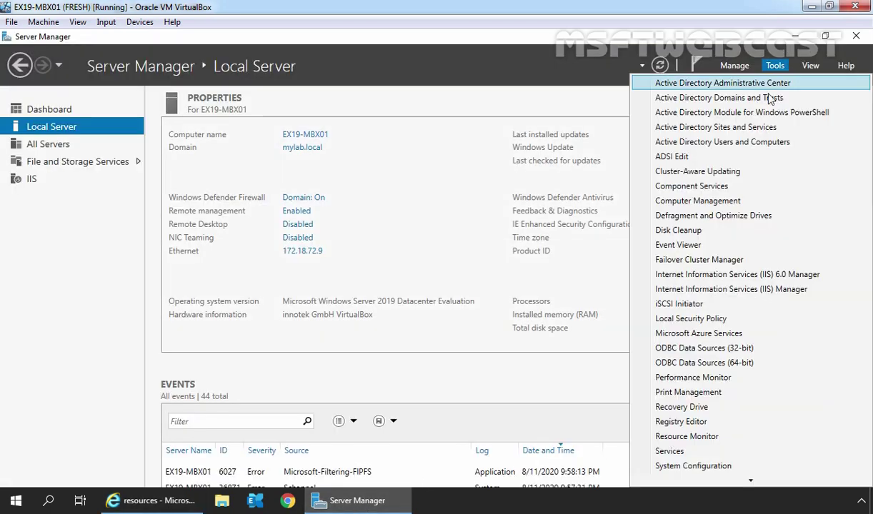
pyautogui.click(769, 142)
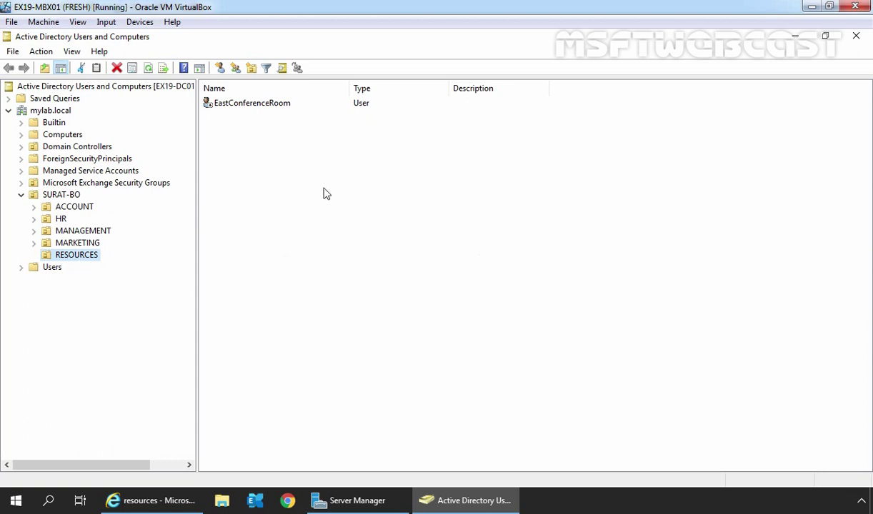
# Step: Select, then deselect, the EastConferenceRoom account in the RESOURCES OU list
pyautogui.moveTo(371, 153); pyautogui.dragTo(258, 104)
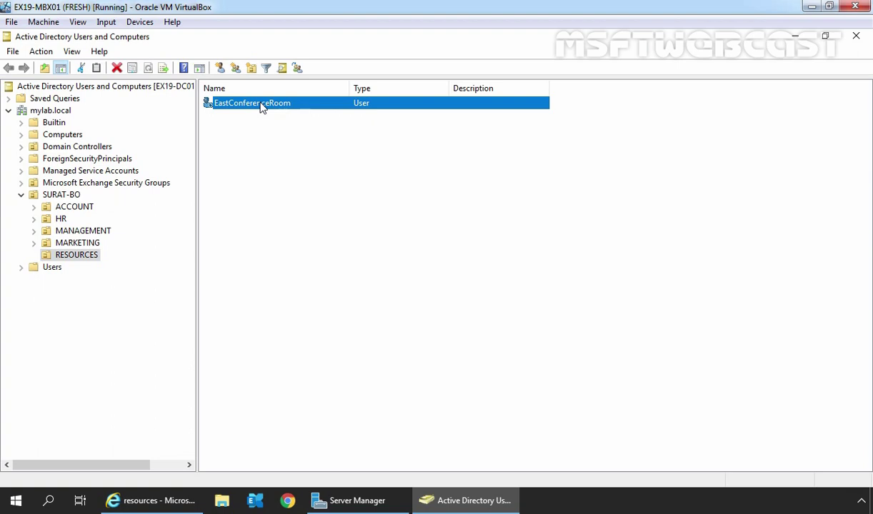
pyautogui.click(262, 175)
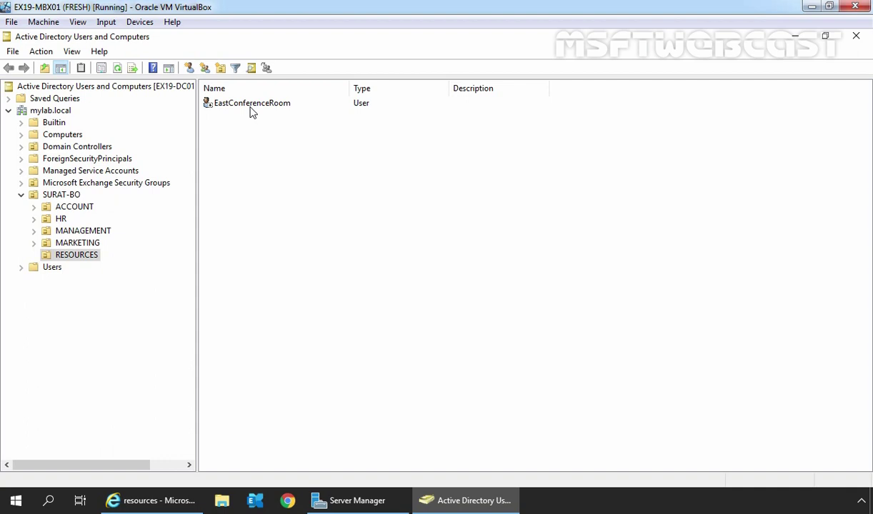
# Step: Back in EAC, start a new equipment mailbox named BenQProjector with alias benqprojector
pyautogui.click(148, 500)
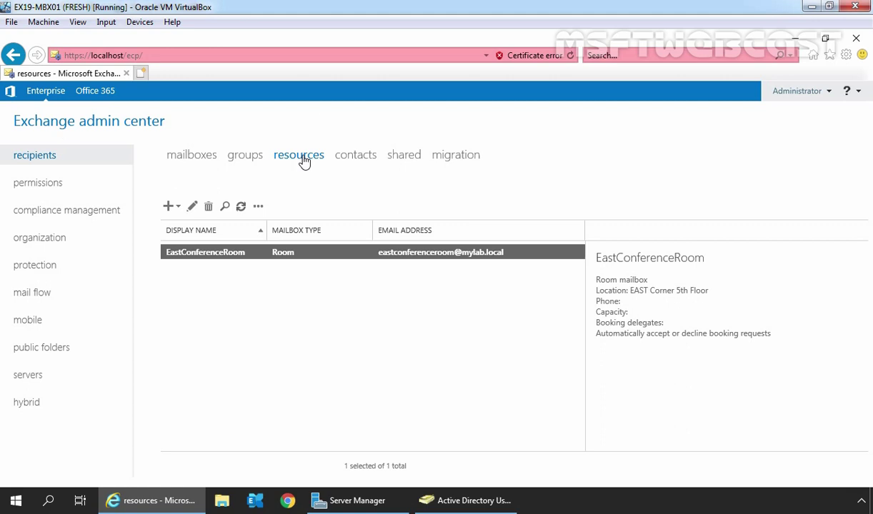
pyautogui.click(168, 208)
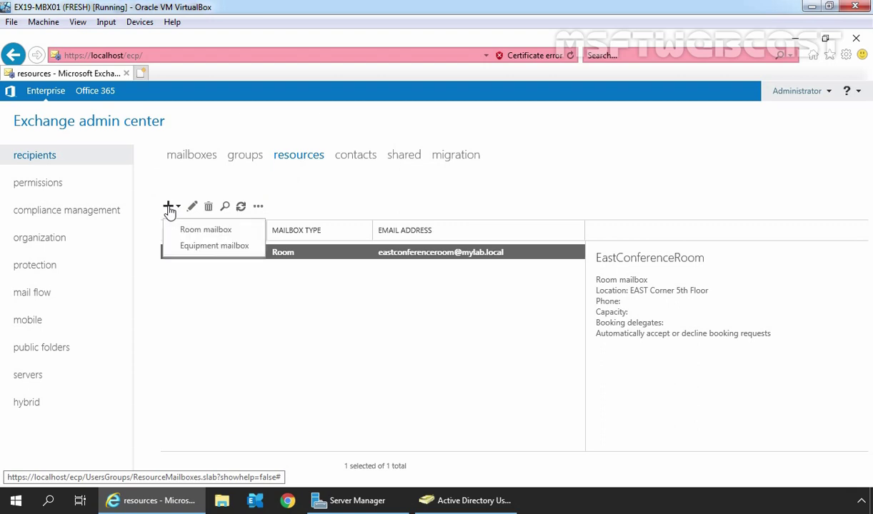
pyautogui.click(244, 250)
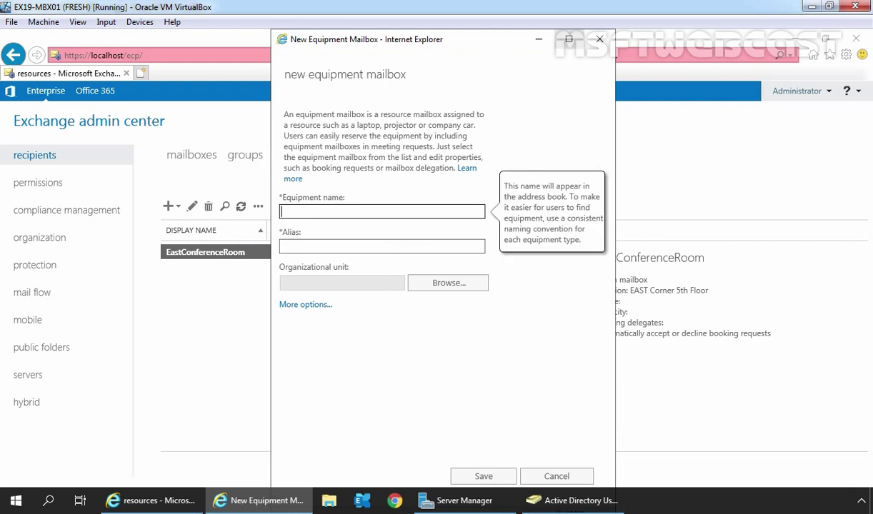
pyautogui.doubleClick(561, 37)
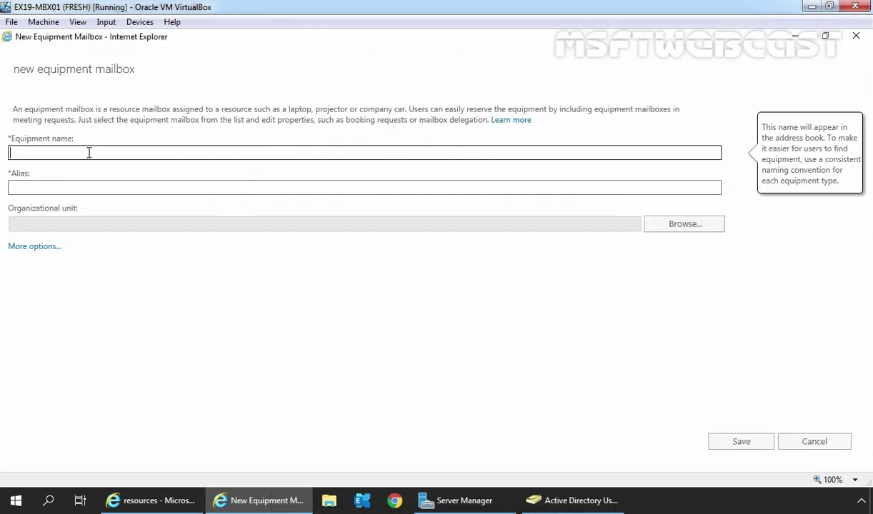
pyautogui.write('BenQProjector')
pyautogui.press('Tab')
pyautogui.write('benqprojector')
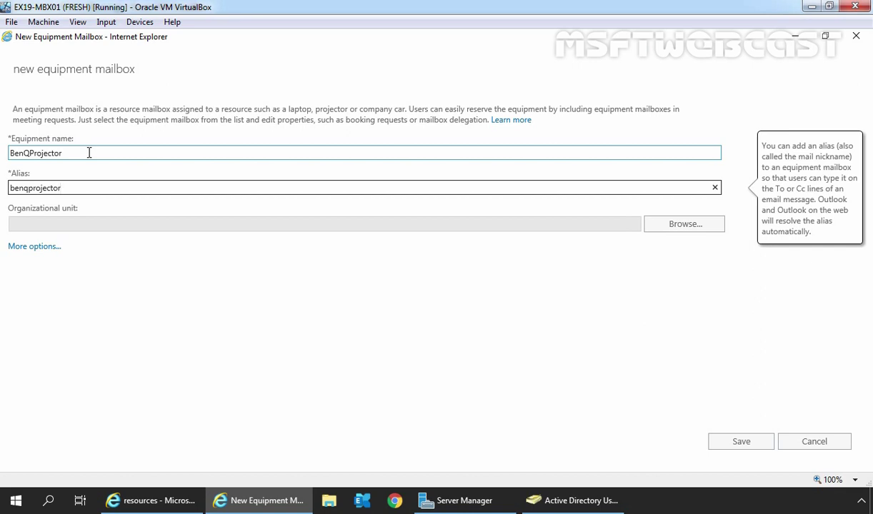
# Step: Set the equipment mailbox's organizational unit to SURAT-BO/RESOURCES
pyautogui.click(684, 230)
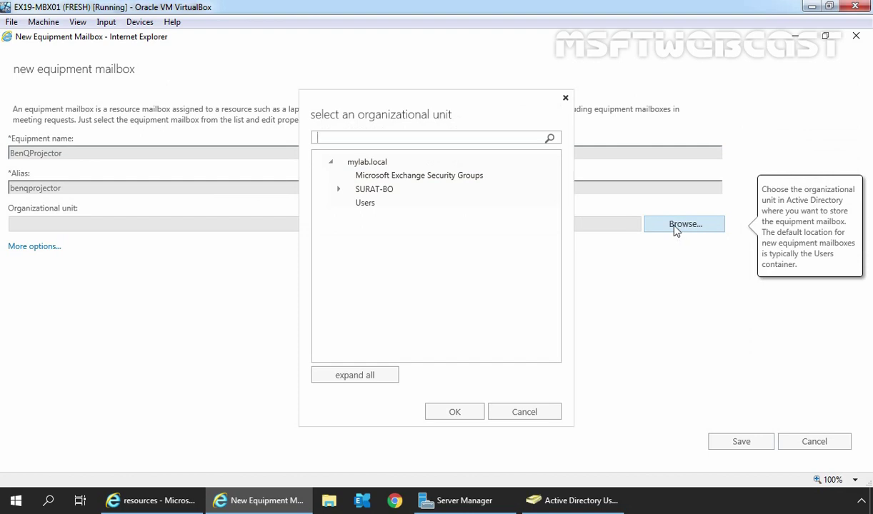
pyautogui.click(368, 190)
pyautogui.click(338, 189)
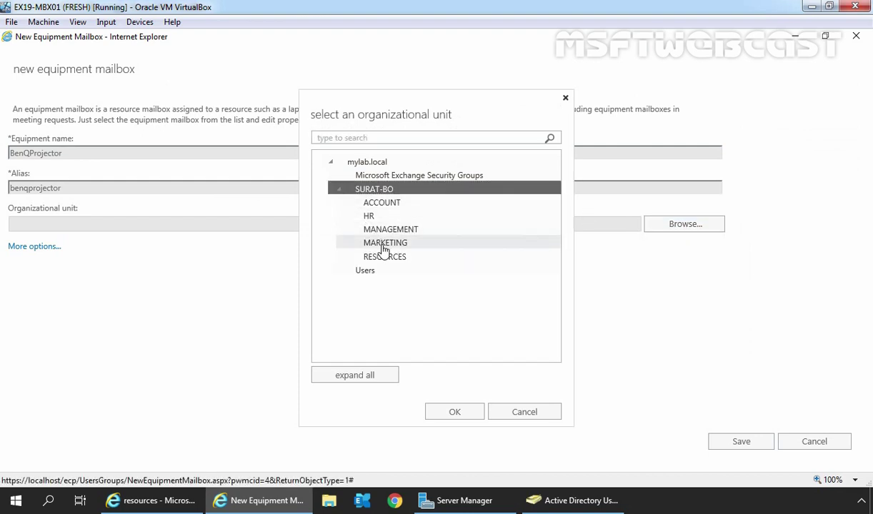
pyautogui.click(384, 258)
pyautogui.click(451, 414)
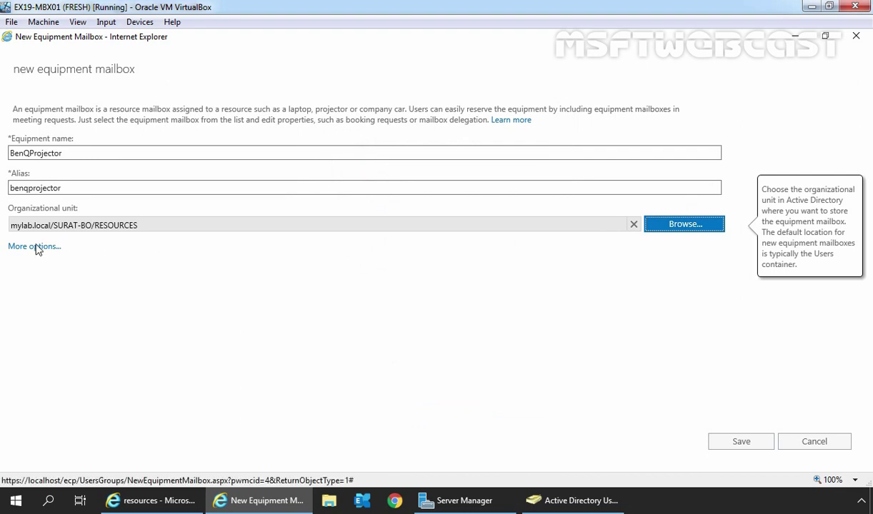
# Step: Choose mailbox database DB02 and save the BenQProjector equipment mailbox
pyautogui.click(34, 246)
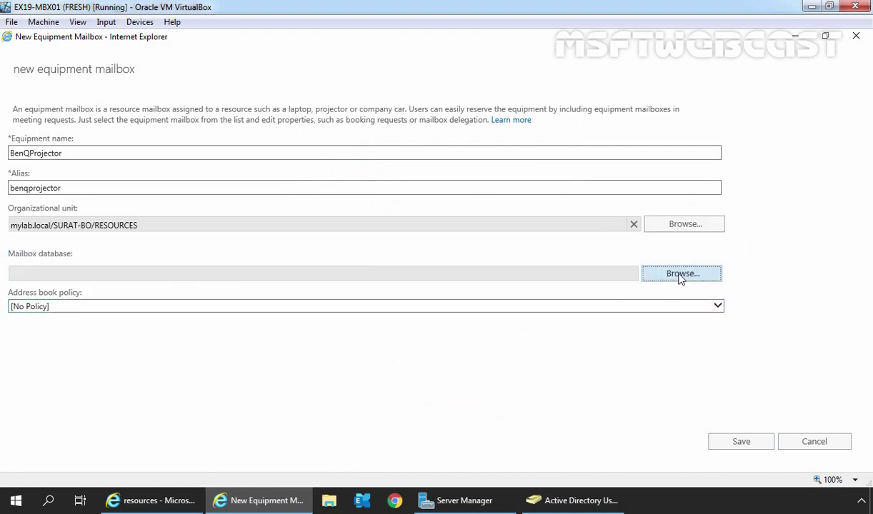
pyautogui.click(685, 277)
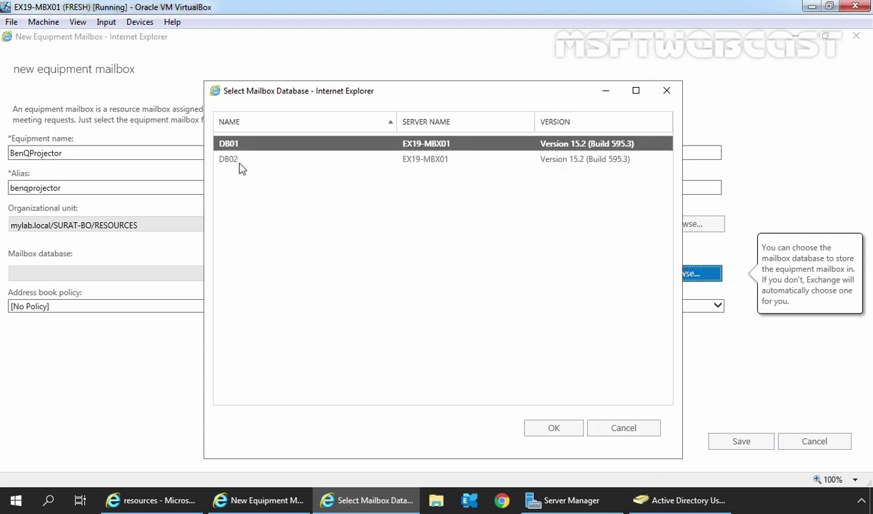
pyautogui.click(229, 160)
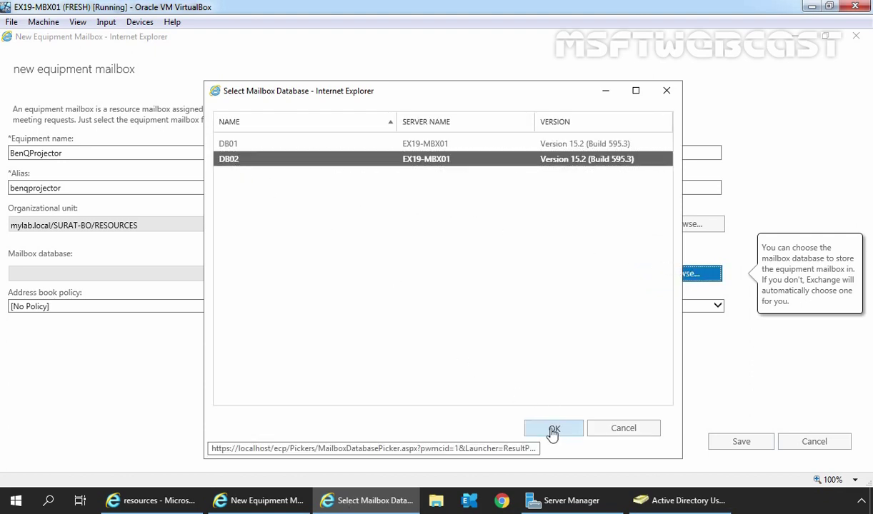
pyautogui.click(553, 430)
pyautogui.click(741, 443)
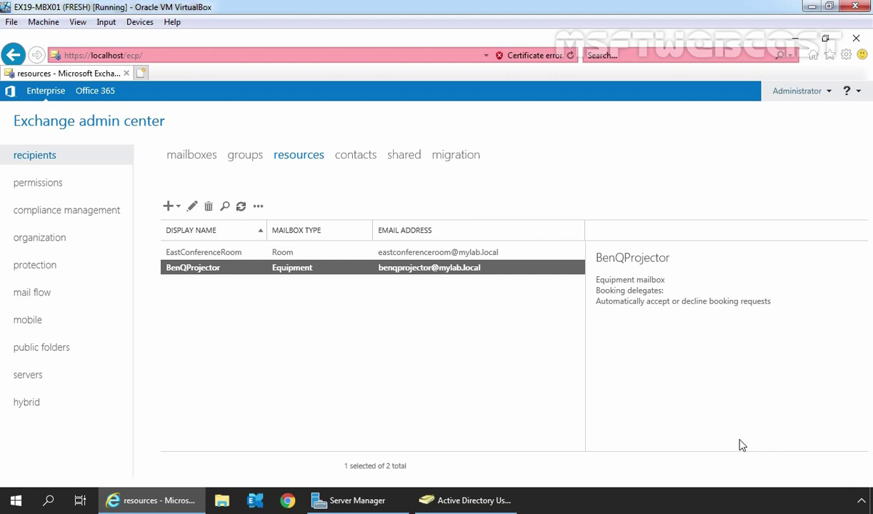
# Step: Refresh the RESOURCES OU in ADUC to show BenQProjector, then return to Exchange admin center
pyautogui.click(454, 500)
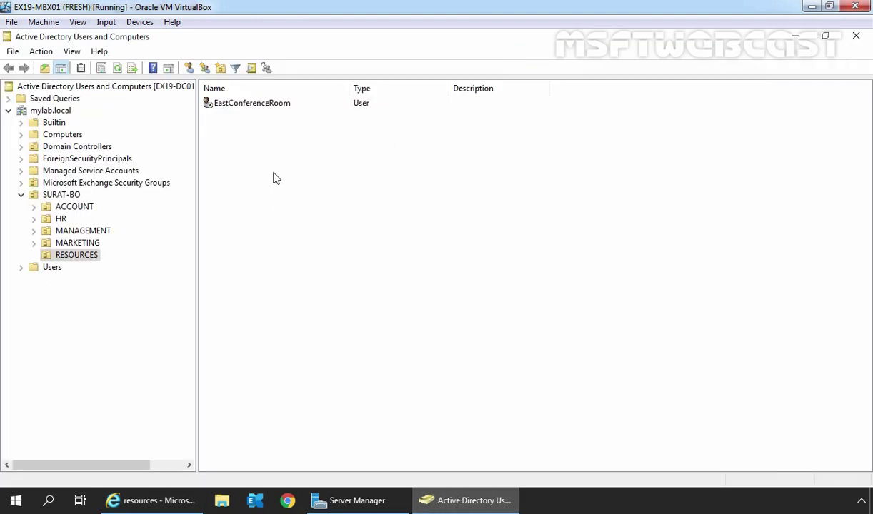
pyautogui.click(117, 68)
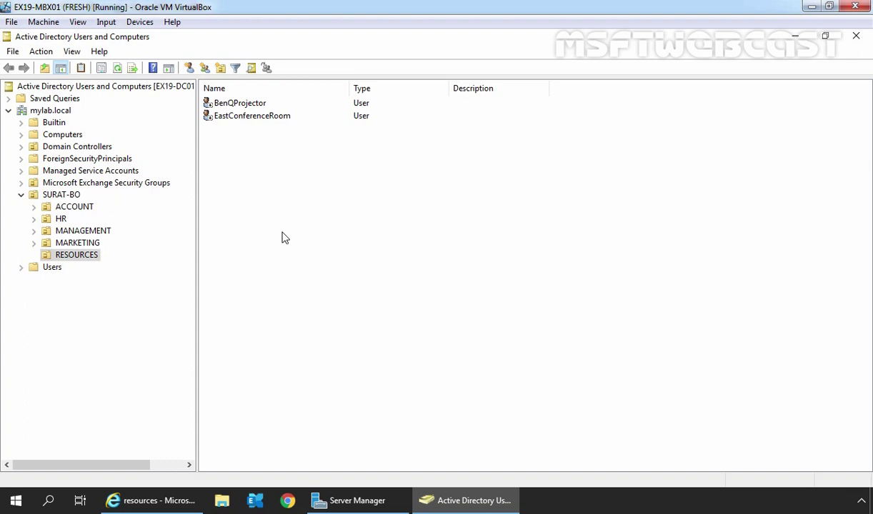
pyautogui.click(153, 501)
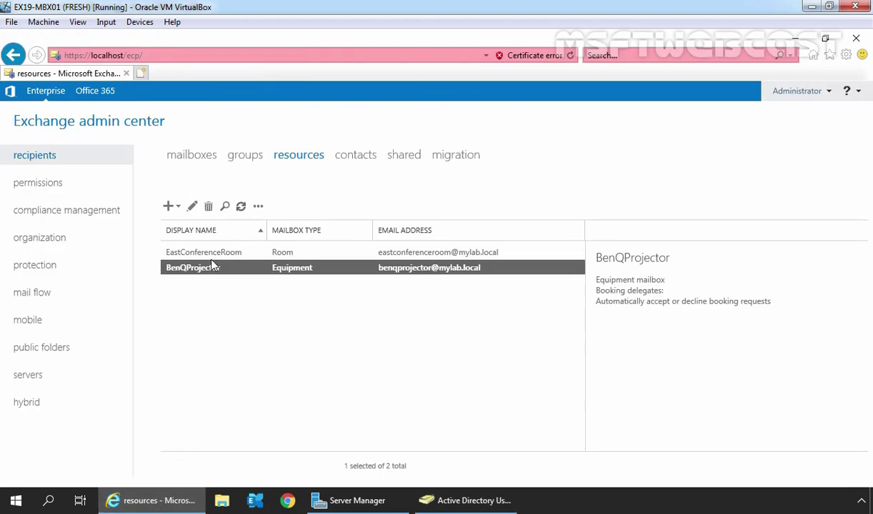
# Step: Review EastConferenceRoom's booking delegates, booking options, contact information and email addresses, then close it
pyautogui.click(210, 254)
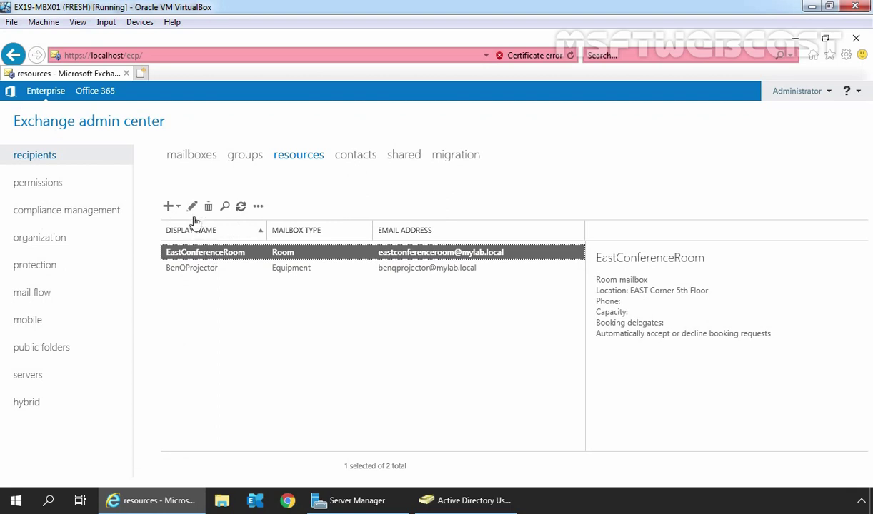
pyautogui.click(192, 206)
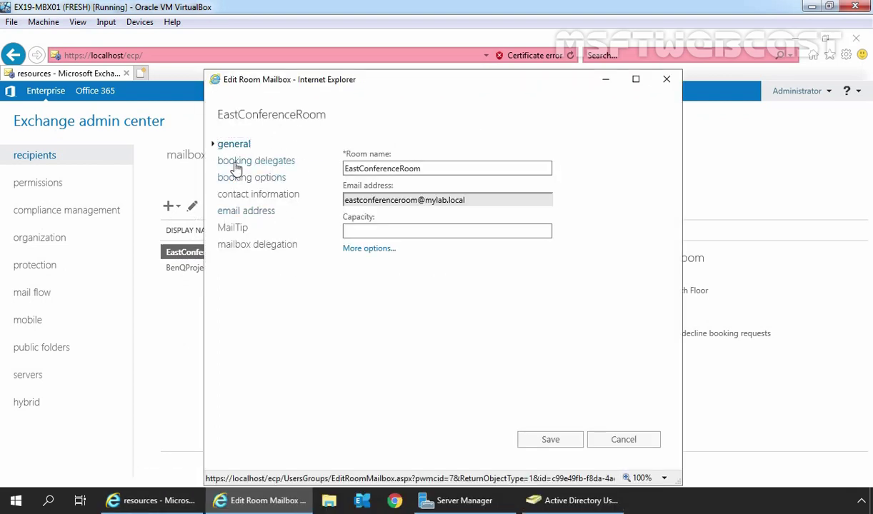
pyautogui.click(239, 163)
pyautogui.click(238, 178)
pyautogui.click(239, 197)
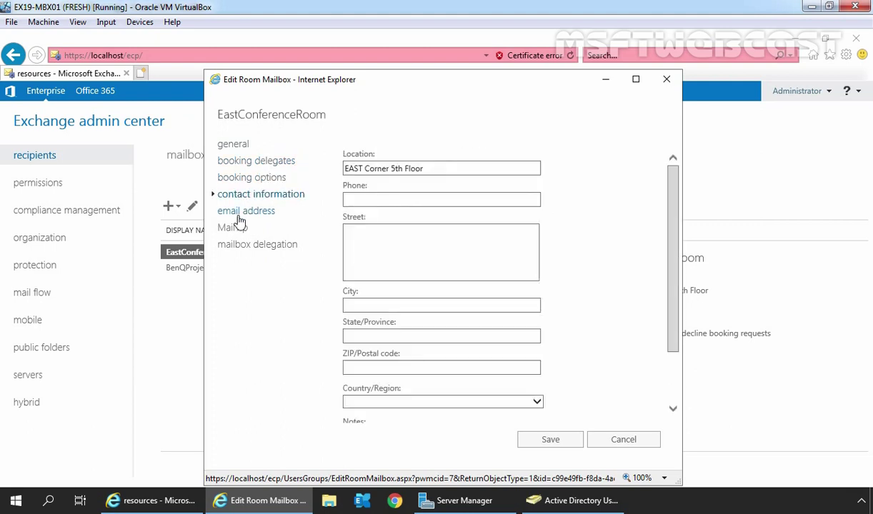
pyautogui.click(238, 215)
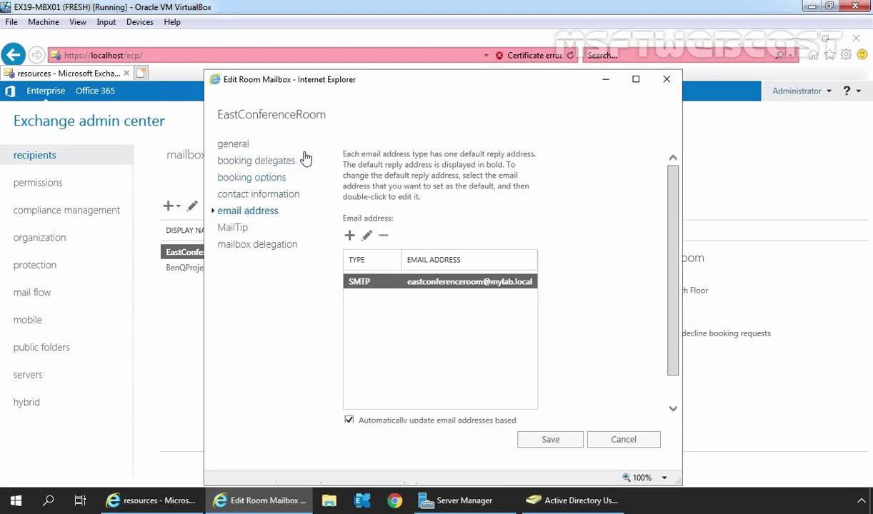
pyautogui.click(668, 80)
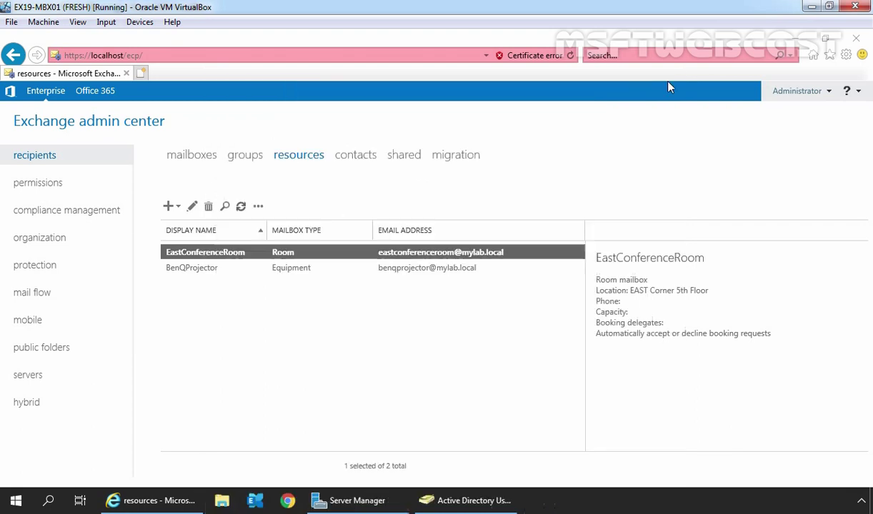
# Step: Edit BenQProjector, viewing booking delegates and booking options before its contact information page
pyautogui.click(198, 267)
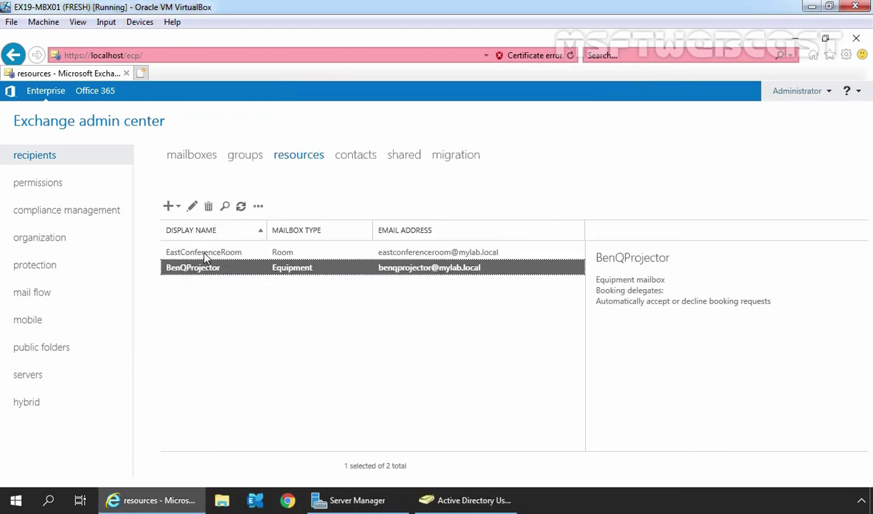
pyautogui.click(193, 207)
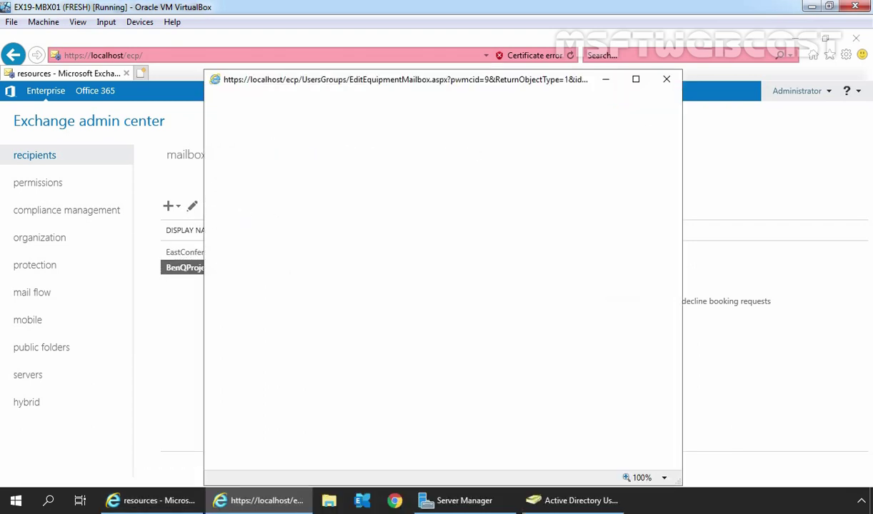
pyautogui.click(259, 162)
pyautogui.click(254, 178)
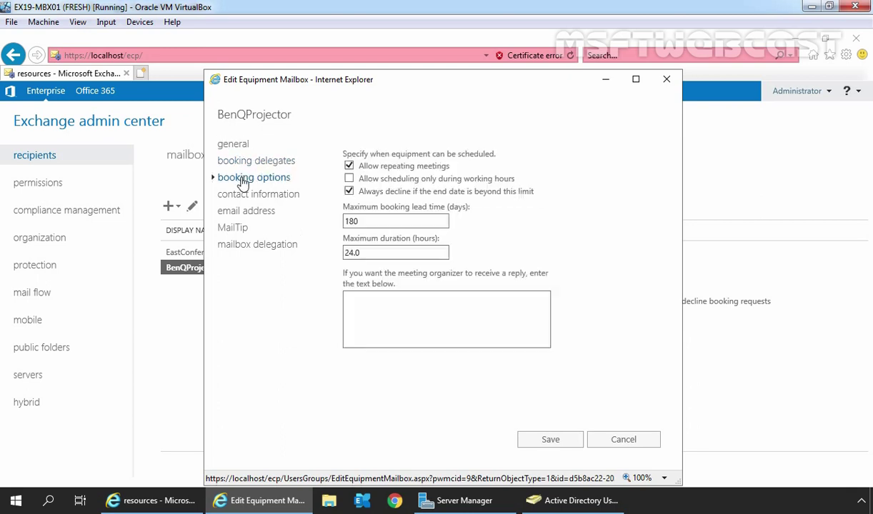
pyautogui.click(251, 194)
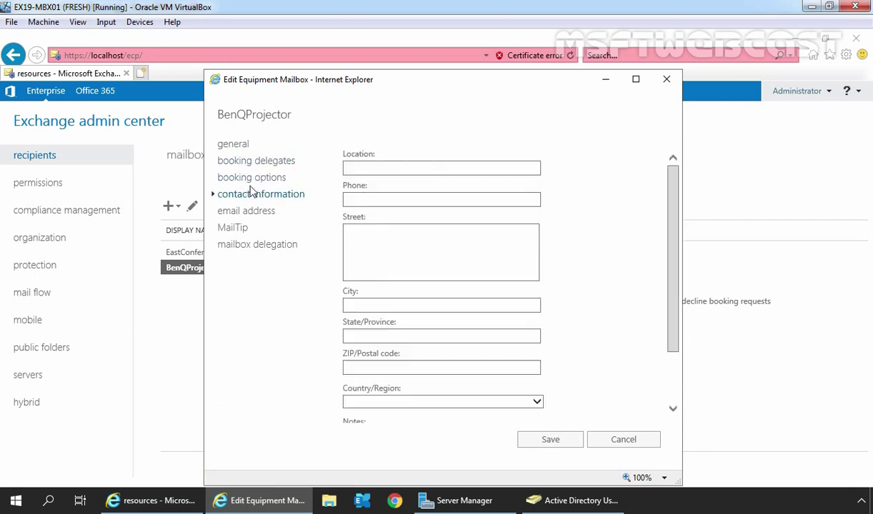